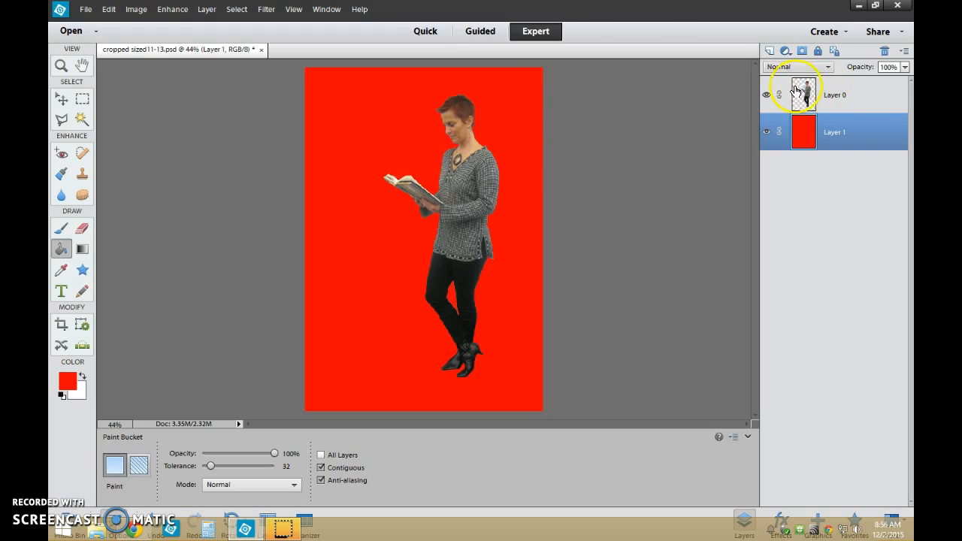
Fill the figure's outline with black on a new layer between Layer 0 and Layer 1, and clear the selection
{"action": "left_click", "coordinate": [774, 53]}
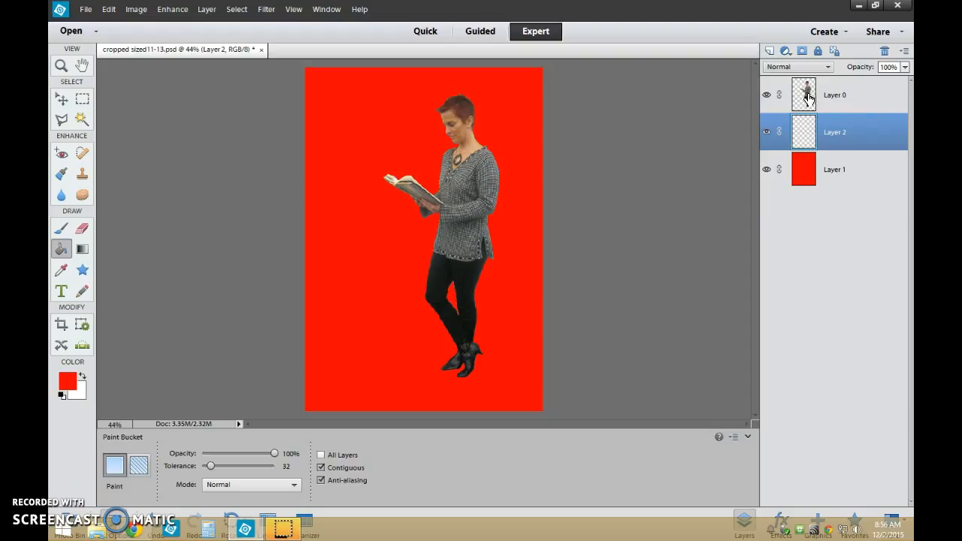
{"action": "left_click", "coordinate": [805, 103]}
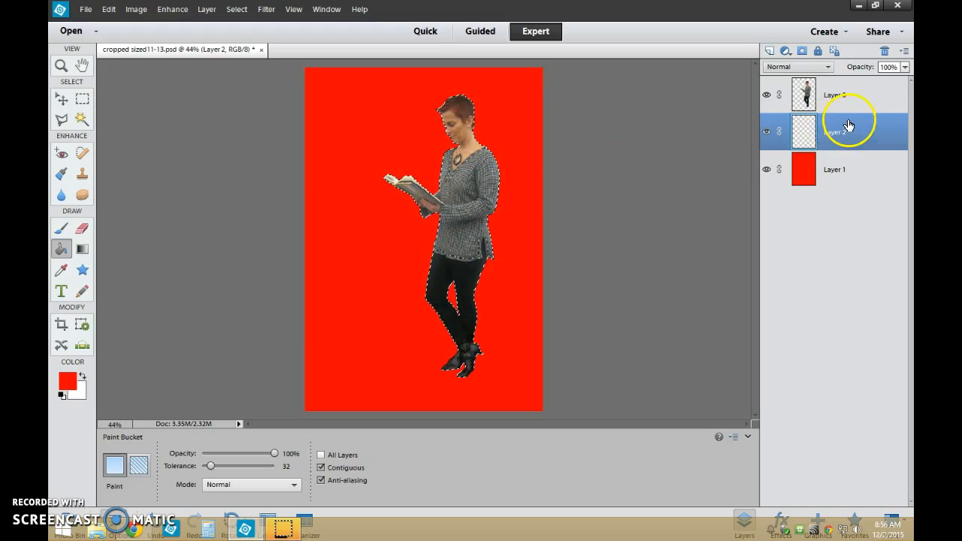
{"action": "left_click", "coordinate": [59, 397]}
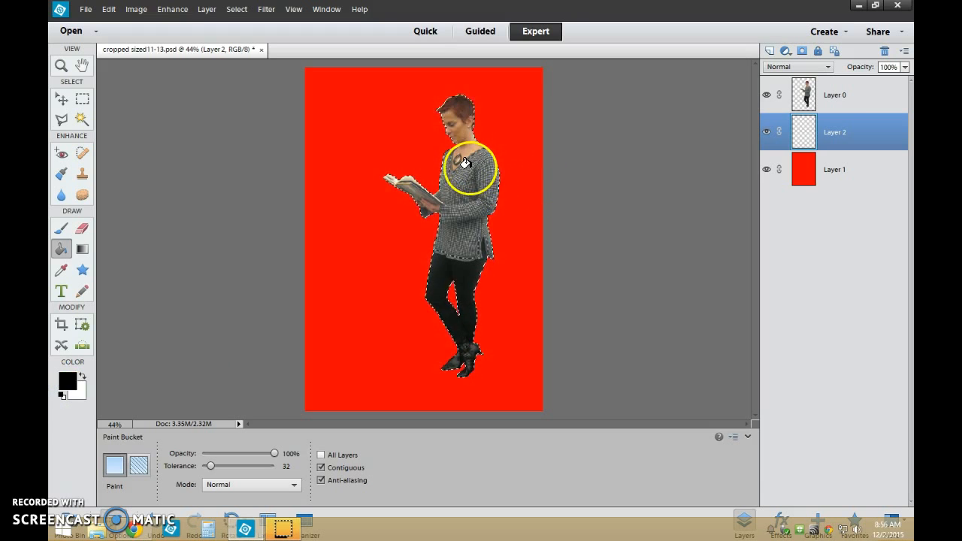
{"action": "left_click", "coordinate": [833, 126]}
{"action": "left_click", "coordinate": [470, 164]}
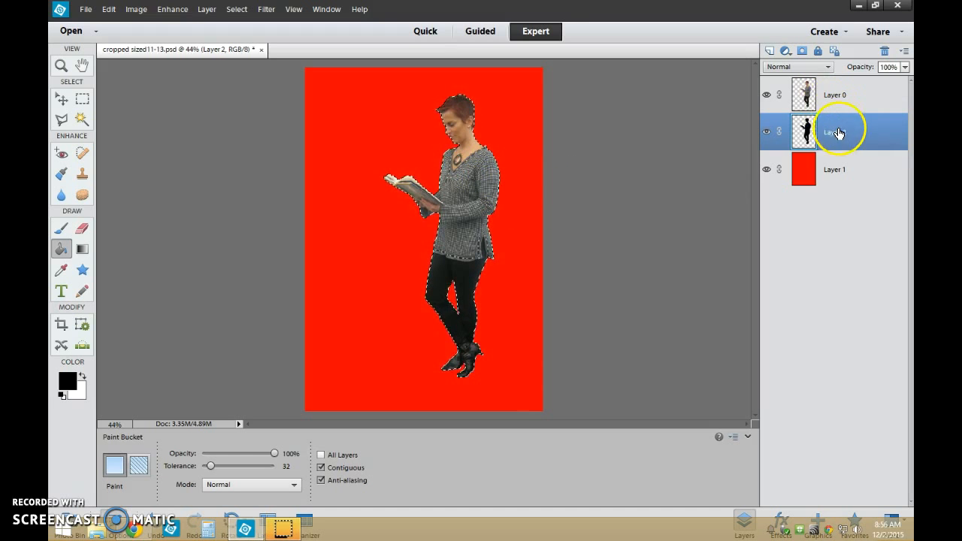
{"action": "left_click", "coordinate": [766, 97]}
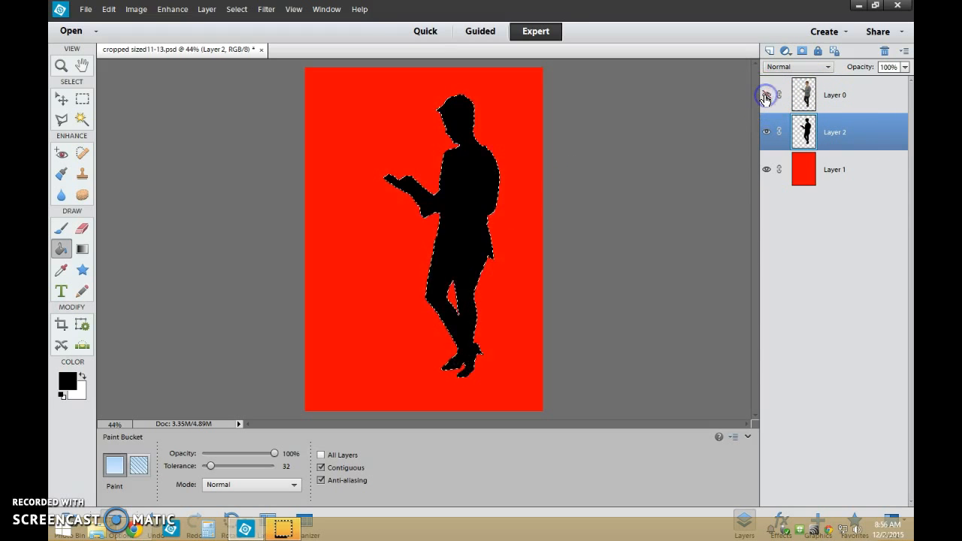
{"action": "key", "text": "ctrl+d"}
{"action": "left_click", "coordinate": [766, 97]}
Duplicate the Layer 2 silhouette, and place the original above Layer 0 at 47% opacity
{"action": "left_click_drag", "start_coordinate": [847, 138], "coordinate": [770, 52]}
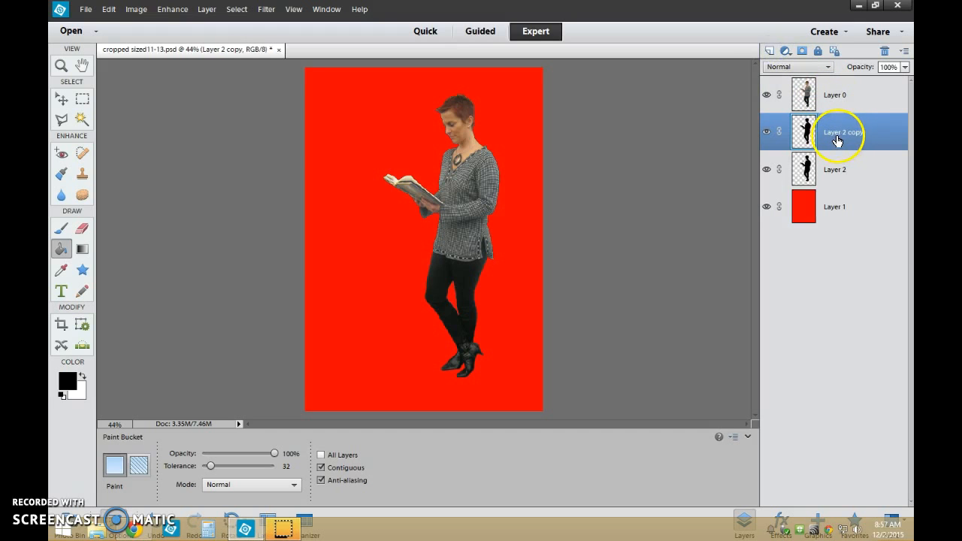
{"action": "left_click_drag", "start_coordinate": [836, 166], "coordinate": [836, 84]}
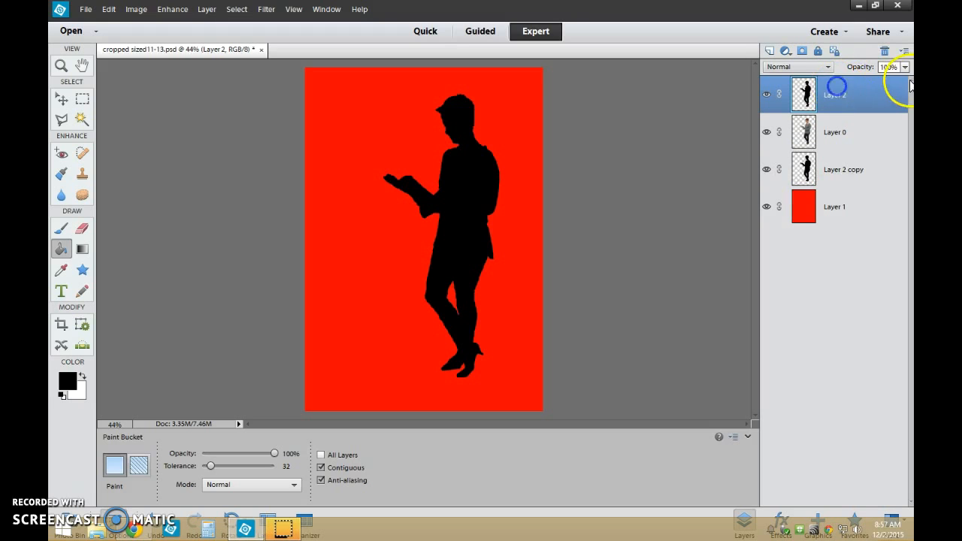
{"action": "left_click", "coordinate": [906, 68]}
{"action": "left_click_drag", "start_coordinate": [903, 79], "coordinate": [874, 80]}
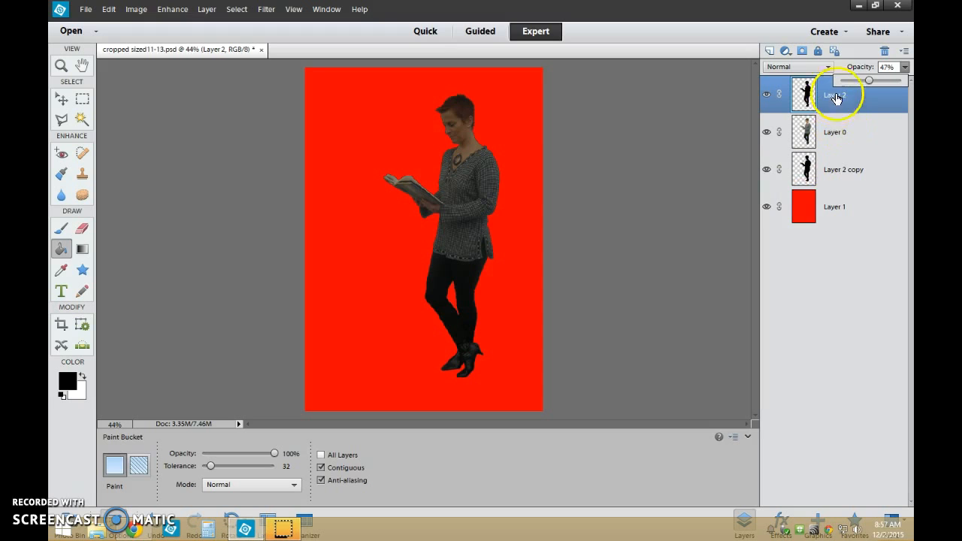
Try to distort the Layer 2 copy silhouette into a cast shadow at the figure's feet, and undo the transformation
{"action": "left_click", "coordinate": [843, 174]}
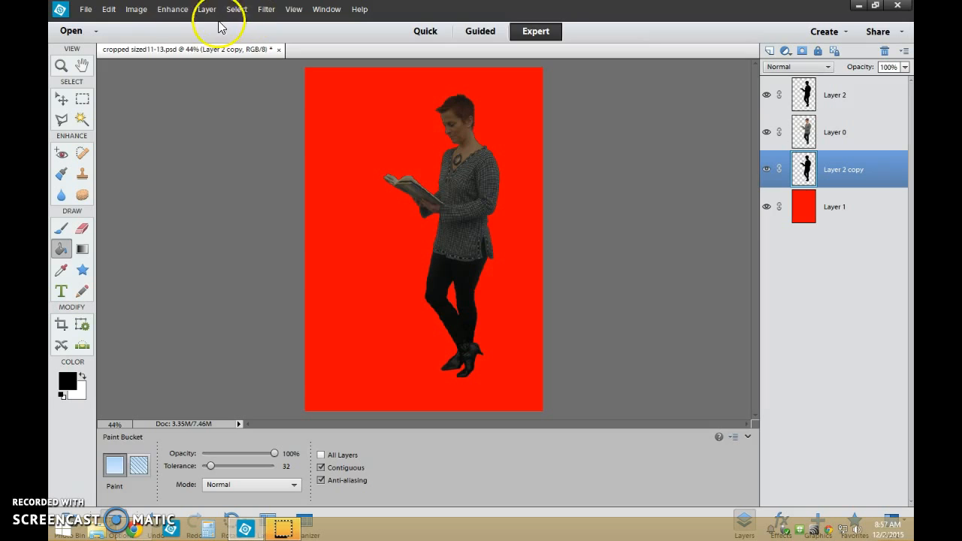
{"action": "left_click", "coordinate": [136, 10]}
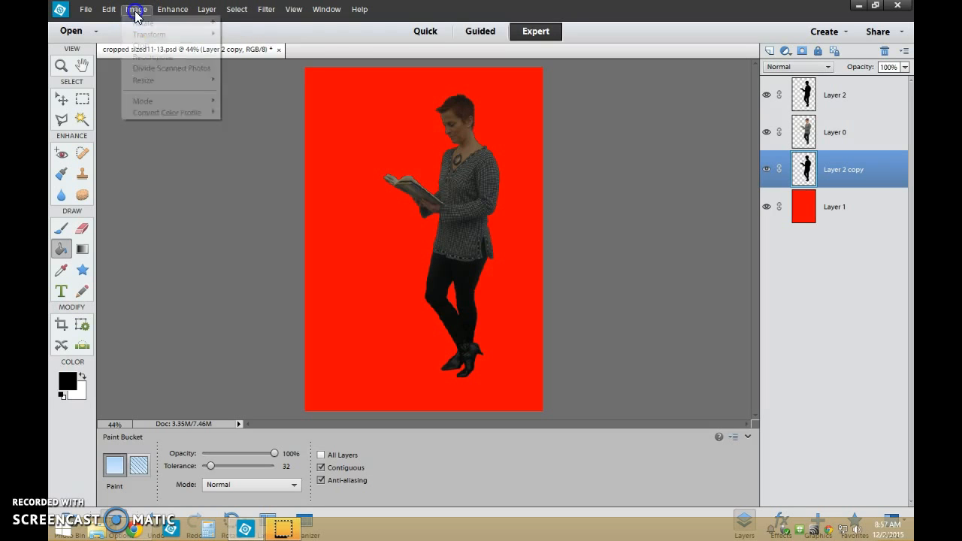
{"action": "mouse_move", "coordinate": [159, 38]}
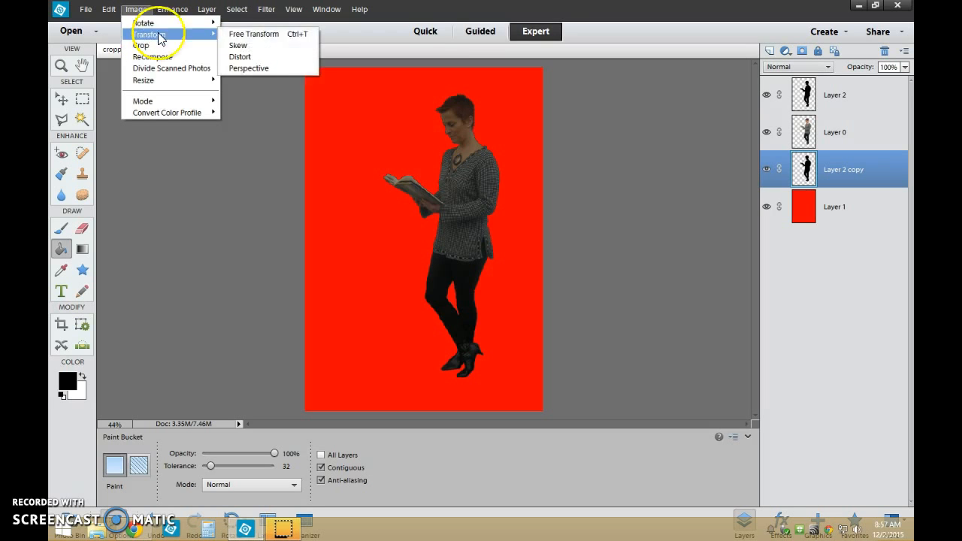
{"action": "left_click", "coordinate": [251, 57]}
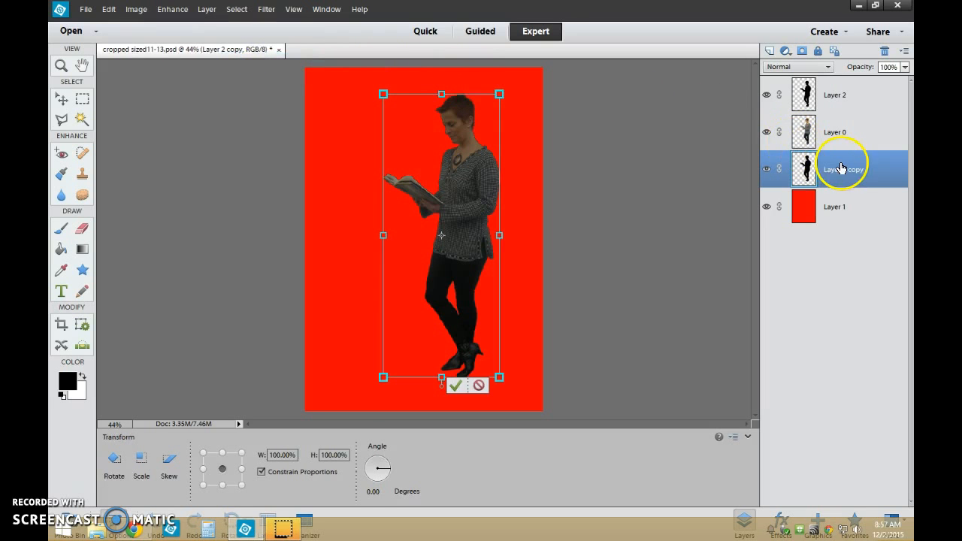
{"action": "left_click_drag", "start_coordinate": [442, 95], "coordinate": [334, 332]}
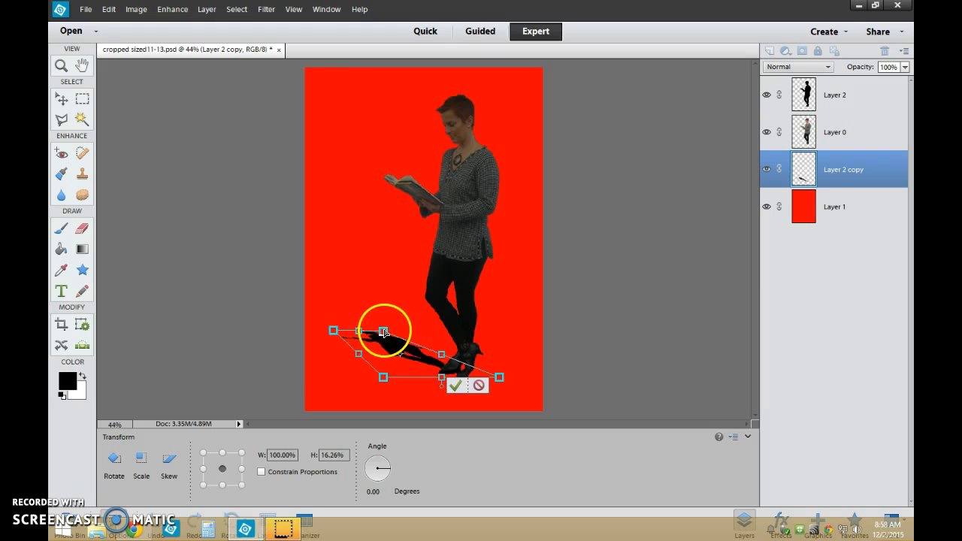
{"action": "left_click_drag", "start_coordinate": [382, 334], "coordinate": [380, 331]}
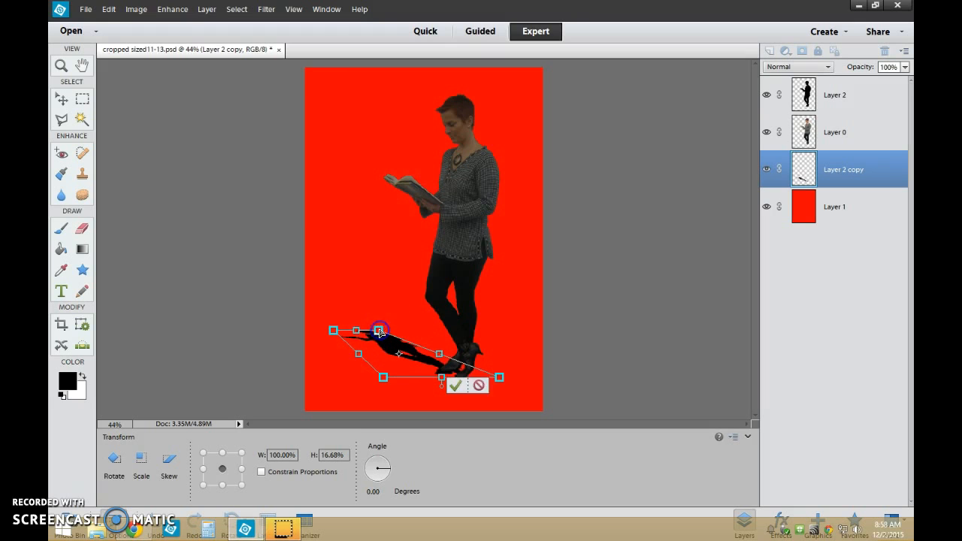
{"action": "left_click", "coordinate": [448, 387]}
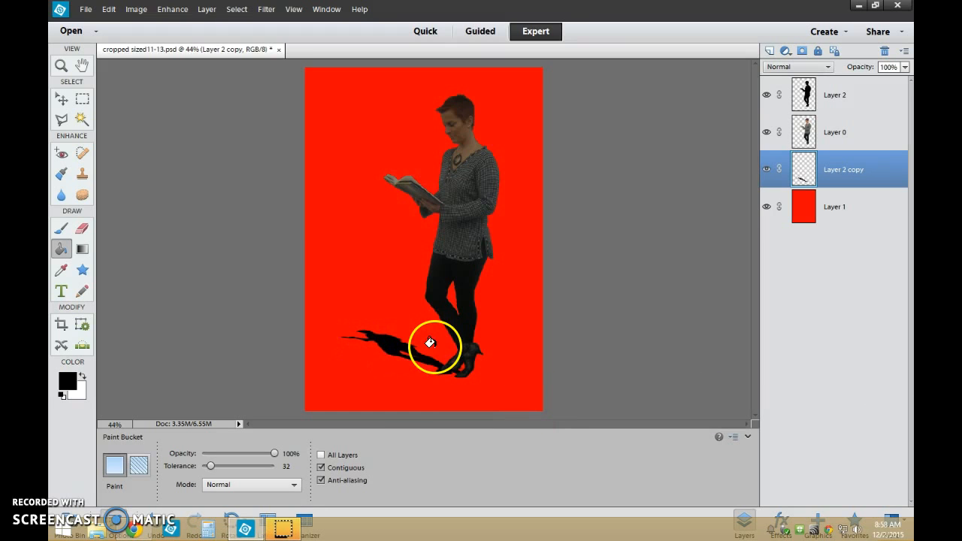
{"action": "key", "text": "ctrl+z"}
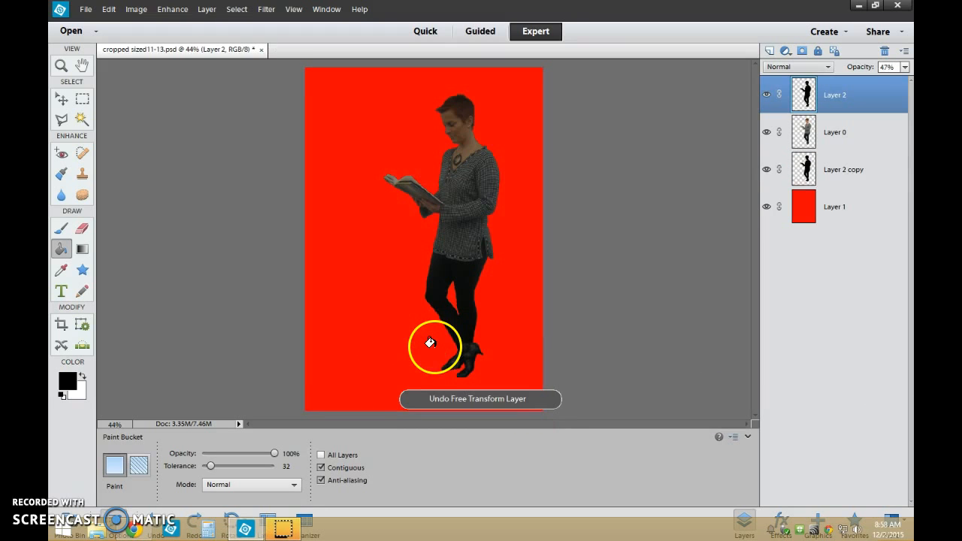
Distort the Layer 2 copy silhouette into a low, tapered shadow stretching left from the feet, at about 14% height
{"action": "left_click", "coordinate": [826, 161]}
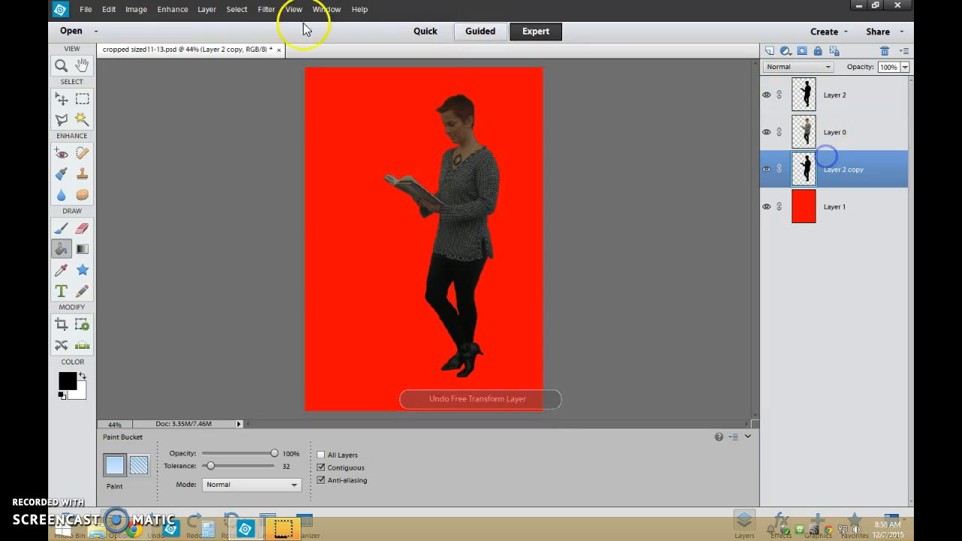
{"action": "left_click", "coordinate": [136, 9]}
{"action": "mouse_move", "coordinate": [154, 35]}
{"action": "left_click", "coordinate": [251, 56]}
{"action": "left_click_drag", "start_coordinate": [442, 94], "coordinate": [345, 325]}
{"action": "left_click_drag", "start_coordinate": [286, 328], "coordinate": [357, 166]}
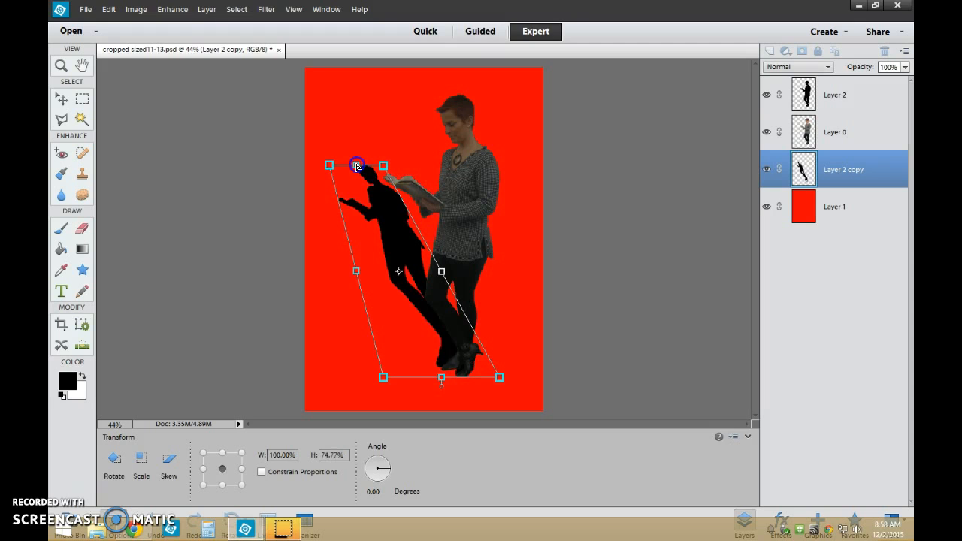
{"action": "left_click_drag", "start_coordinate": [358, 165], "coordinate": [367, 336]}
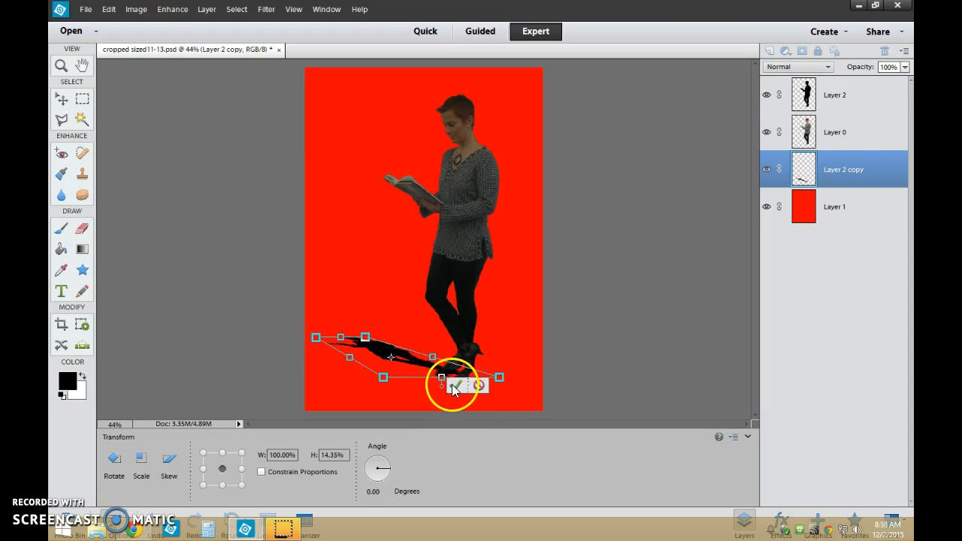
{"action": "left_click", "coordinate": [455, 387]}
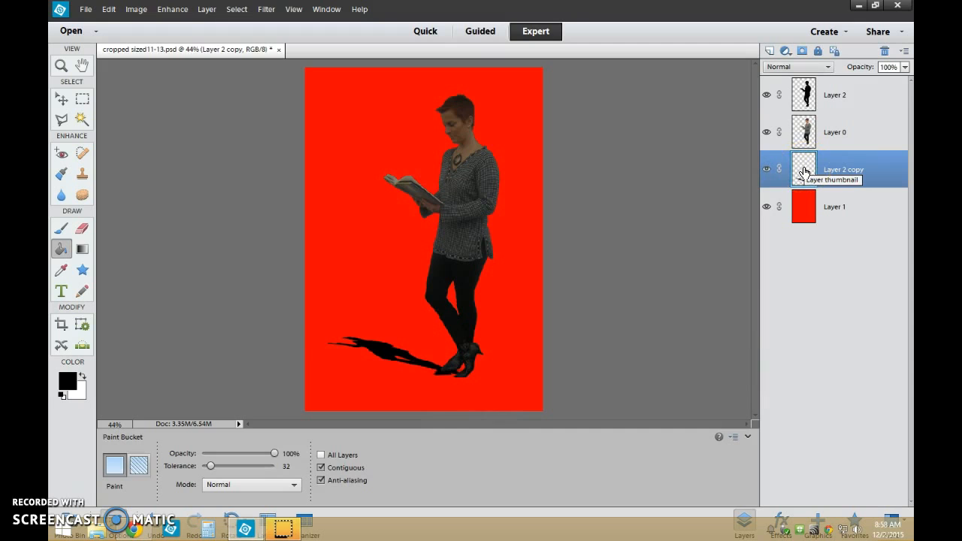
Select the shadow's outline on Layer 2 copy, delete its black fill, and activate the Gradient tool
{"action": "left_click", "coordinate": [805, 173], "text": "ctrl"}
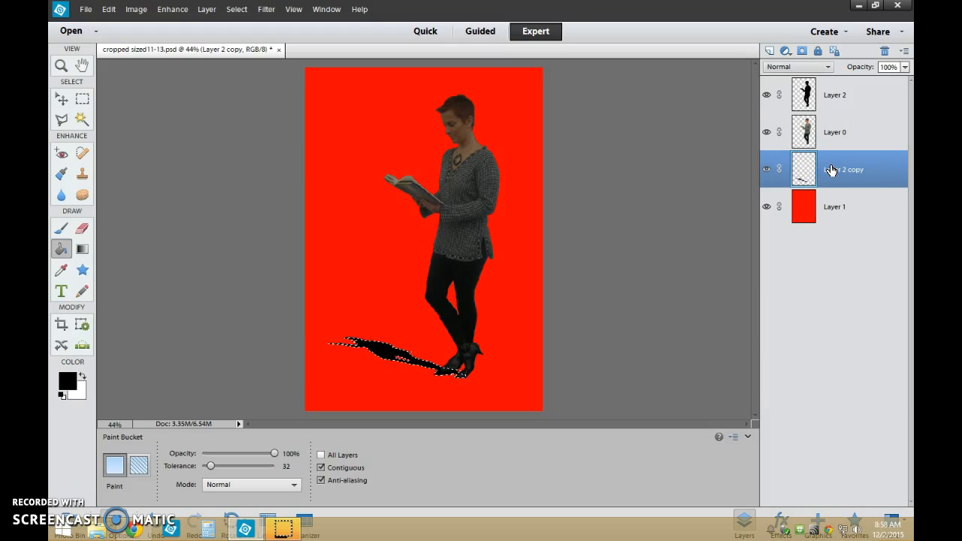
{"action": "left_click", "coordinate": [803, 177]}
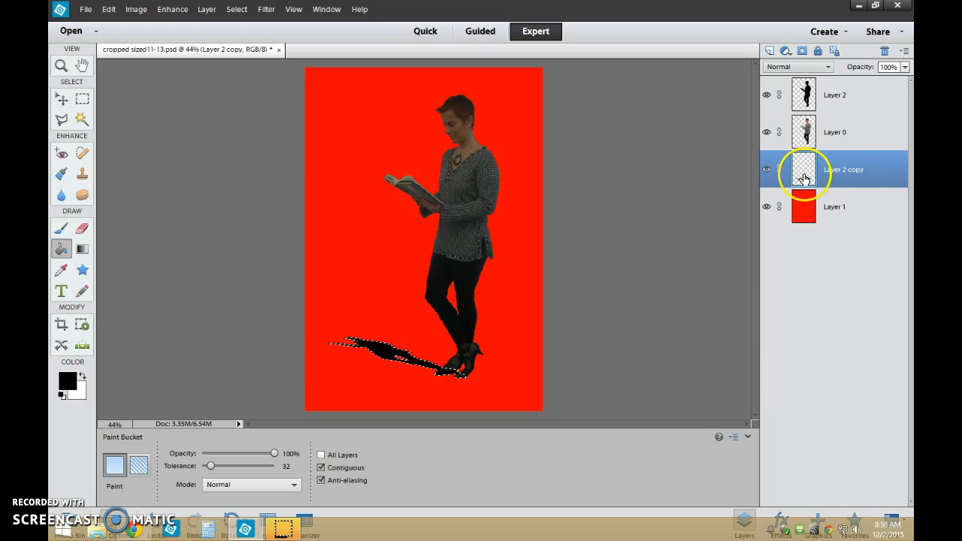
{"action": "left_click", "coordinate": [847, 171]}
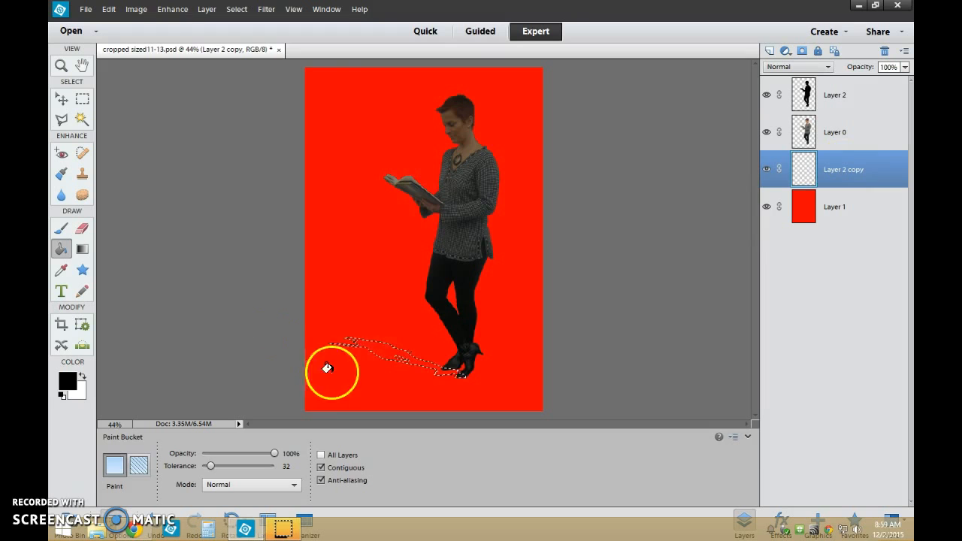
{"action": "left_click", "coordinate": [82, 248]}
Set the foreground colour to purple 5c2ed2 and look at how the gradient presets use it
{"action": "left_click", "coordinate": [140, 462]}
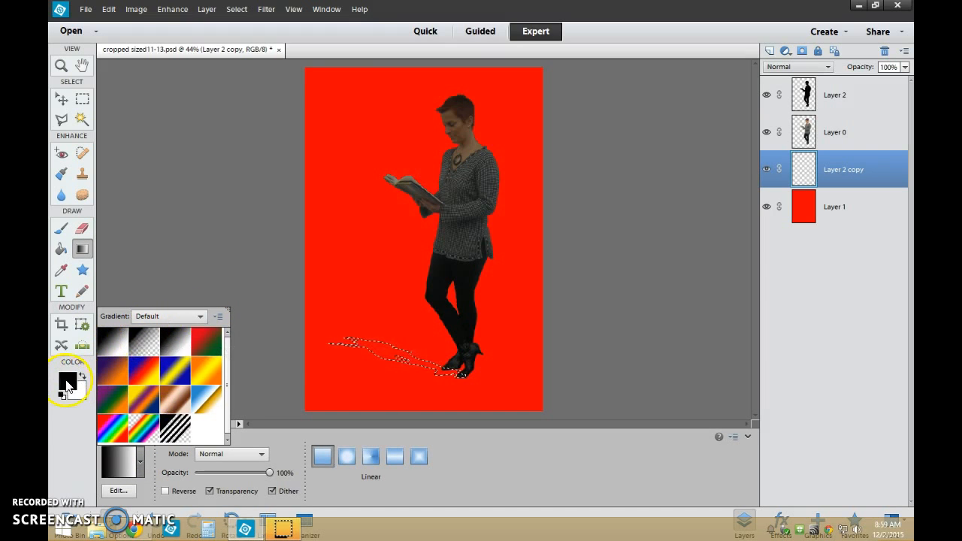
{"action": "left_click", "coordinate": [68, 386]}
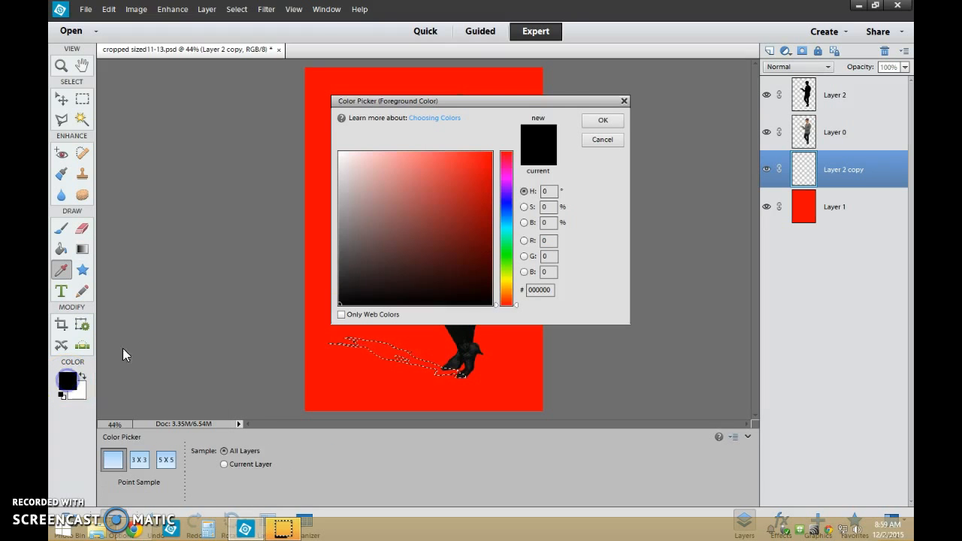
{"action": "left_click", "coordinate": [503, 197]}
{"action": "left_click", "coordinate": [603, 119]}
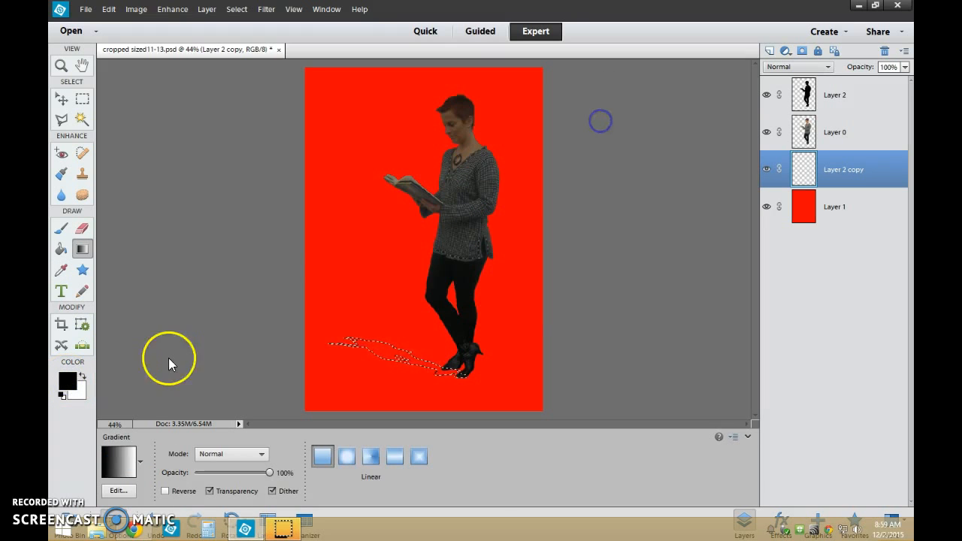
{"action": "left_click", "coordinate": [68, 381]}
{"action": "left_click_drag", "start_coordinate": [424, 219], "coordinate": [458, 179]}
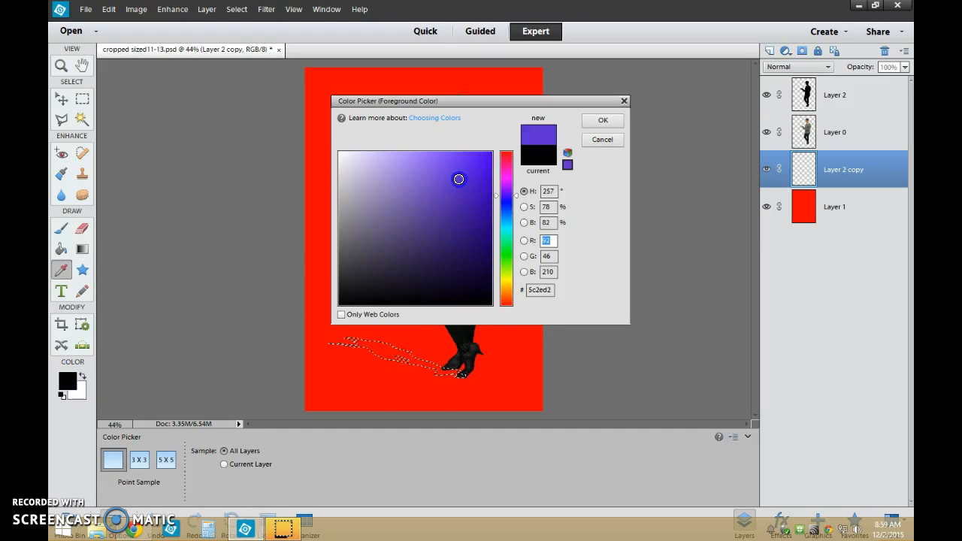
{"action": "left_click", "coordinate": [610, 122]}
{"action": "key", "text": "g"}
{"action": "left_click", "coordinate": [138, 460]}
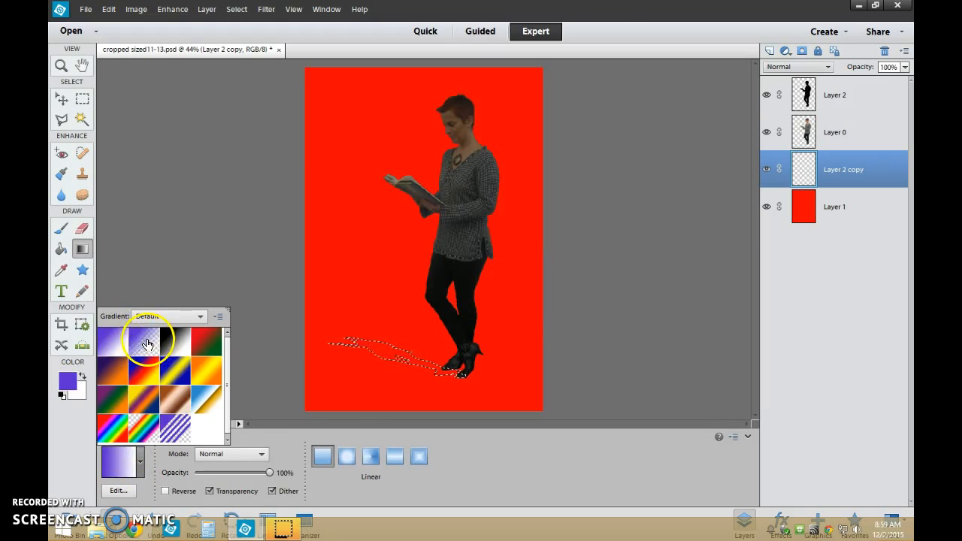
{"action": "left_click", "coordinate": [66, 385]}
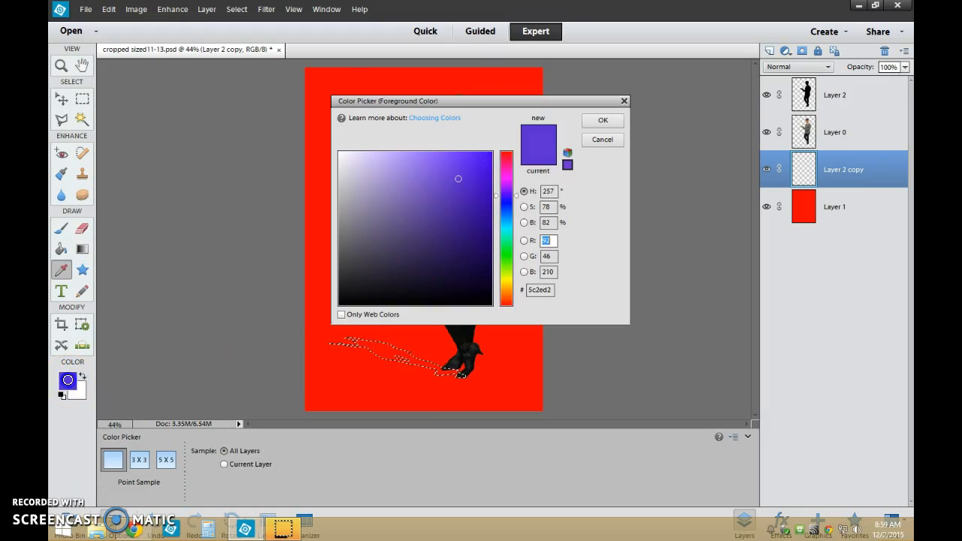
{"action": "left_click", "coordinate": [605, 124]}
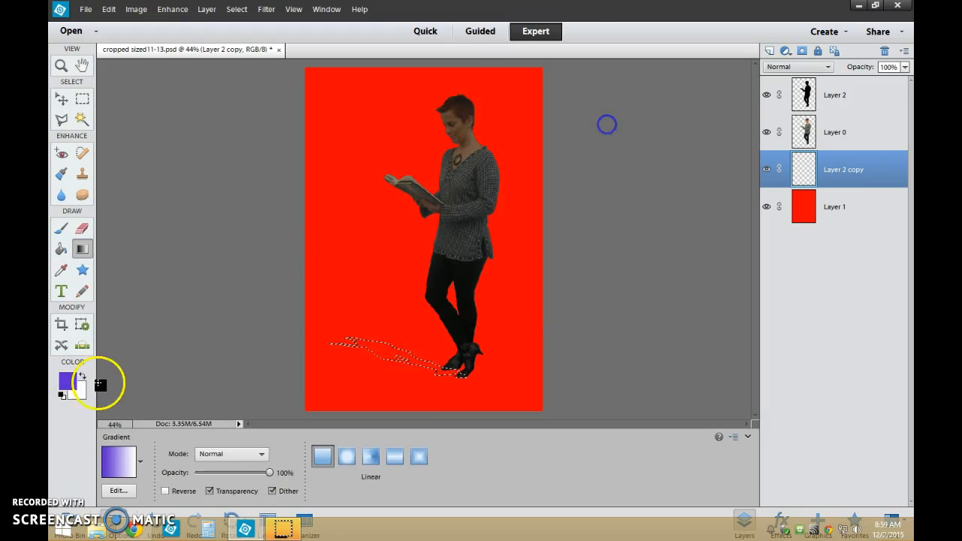
Reset the colours to black and white, and choose the foreground-to-transparent linear gradient at 42% opacity
{"action": "left_click", "coordinate": [61, 394]}
{"action": "left_click", "coordinate": [140, 461]}
{"action": "double_click", "coordinate": [146, 336]}
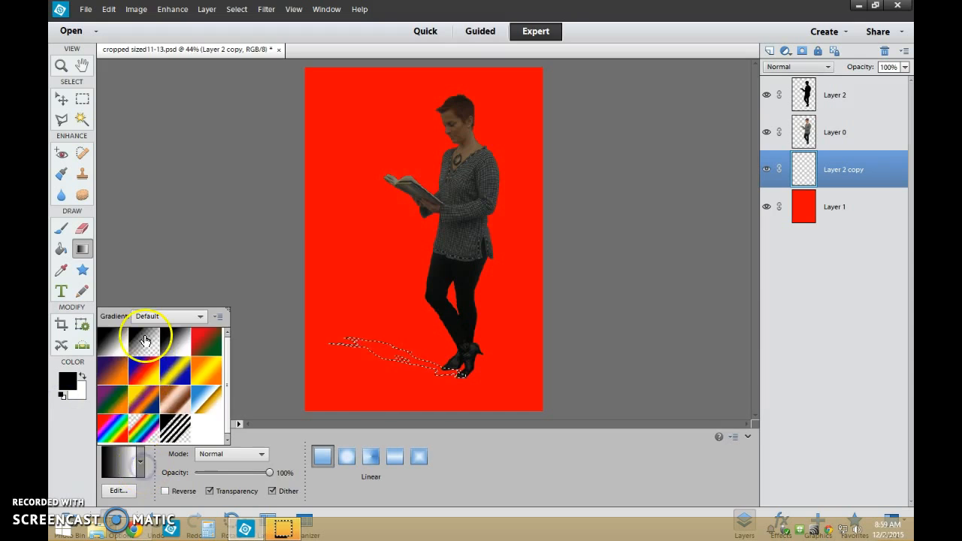
{"action": "left_click_drag", "start_coordinate": [269, 473], "coordinate": [228, 479]}
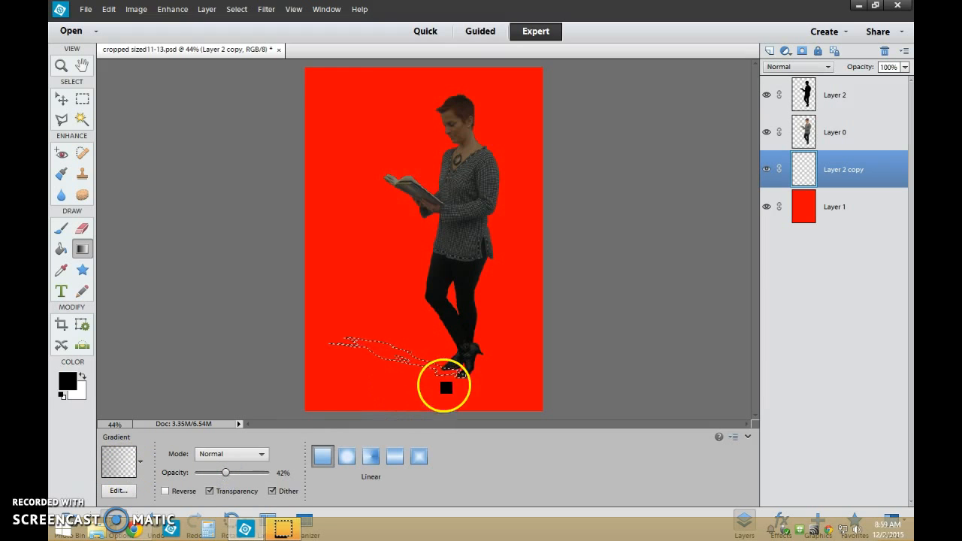
{"action": "left_click", "coordinate": [323, 456]}
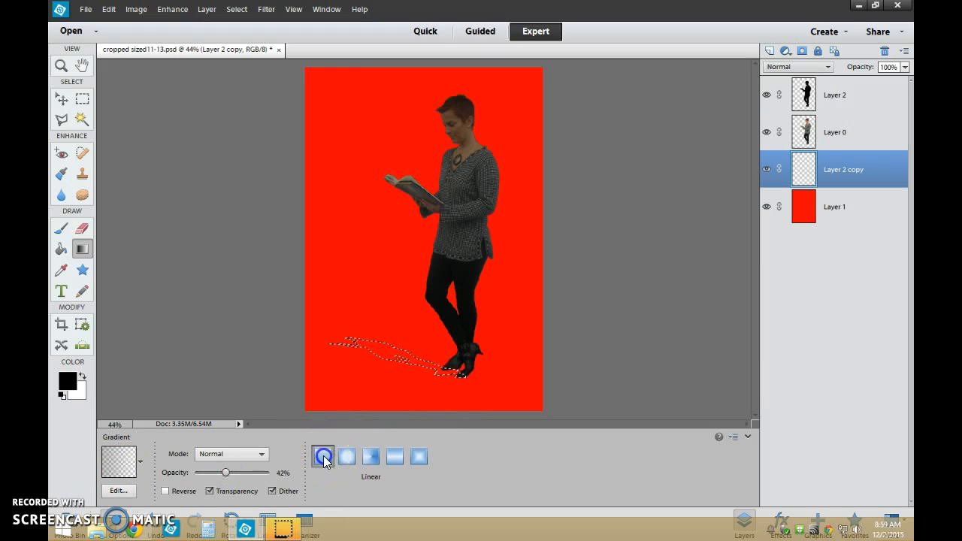
Apply the gradient inside the shadow selection so it fades from the feet toward the head, and deselect
{"action": "left_click_drag", "start_coordinate": [461, 378], "coordinate": [423, 370]}
{"action": "left_click_drag", "start_coordinate": [318, 330], "coordinate": [462, 365]}
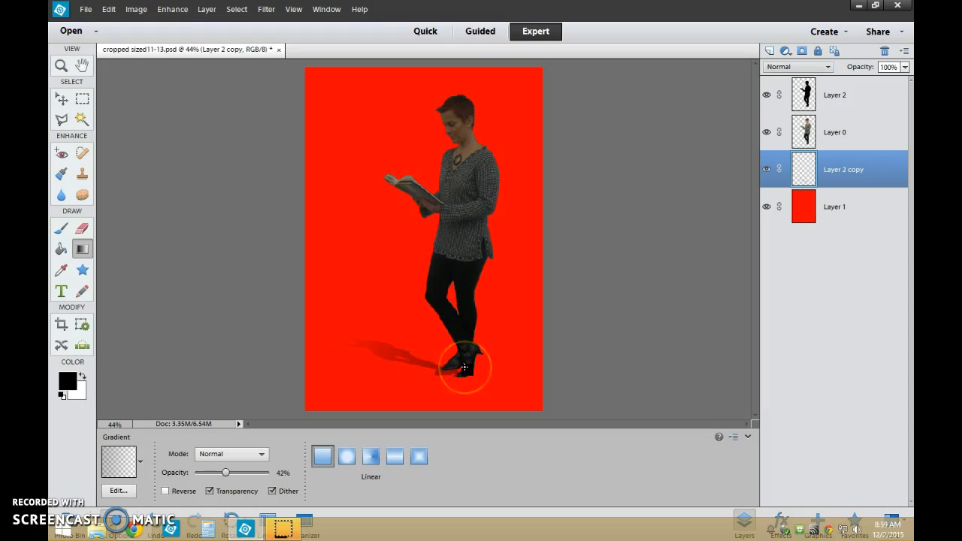
{"action": "key", "text": "ctrl+z"}
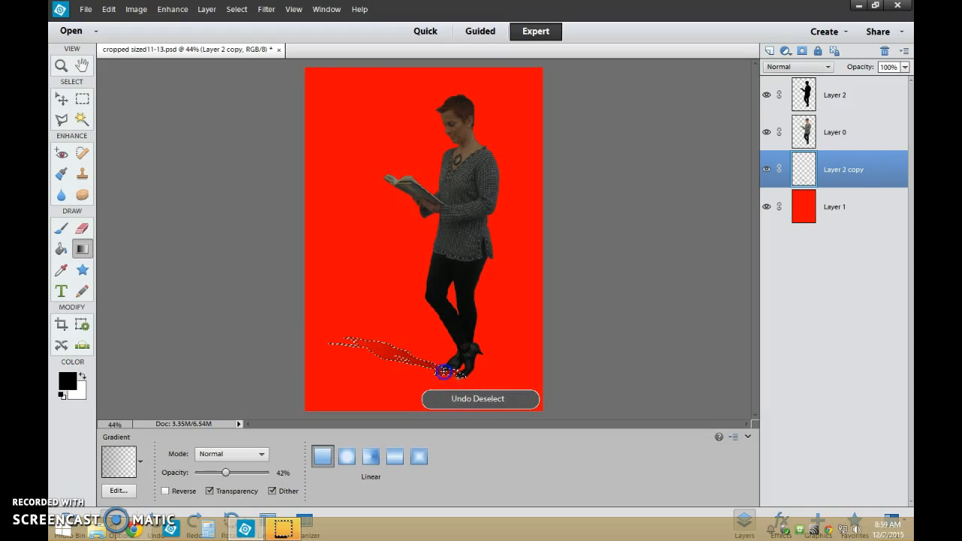
{"action": "left_click_drag", "start_coordinate": [309, 315], "coordinate": [308, 315]}
{"action": "left_click_drag", "start_coordinate": [451, 377], "coordinate": [302, 312]}
{"action": "key", "text": "ctrl+d"}
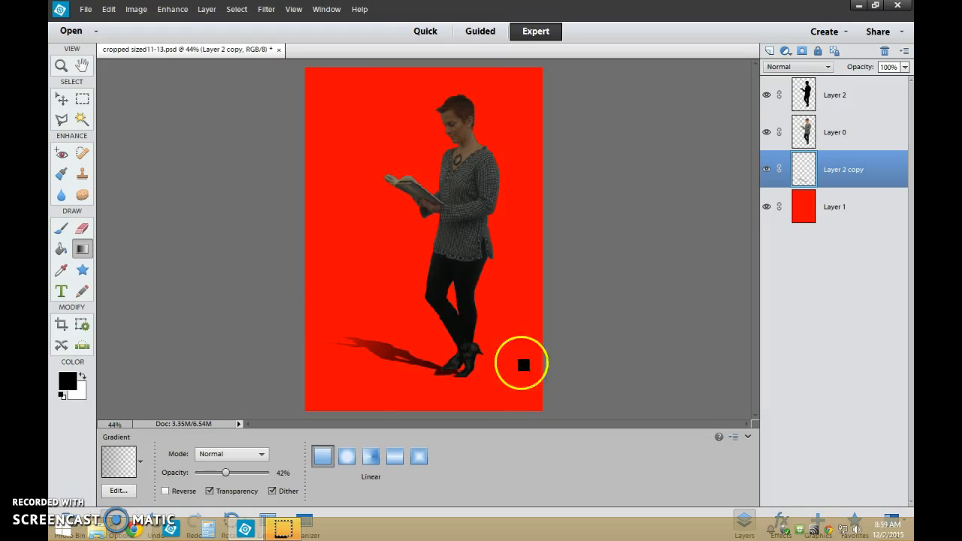